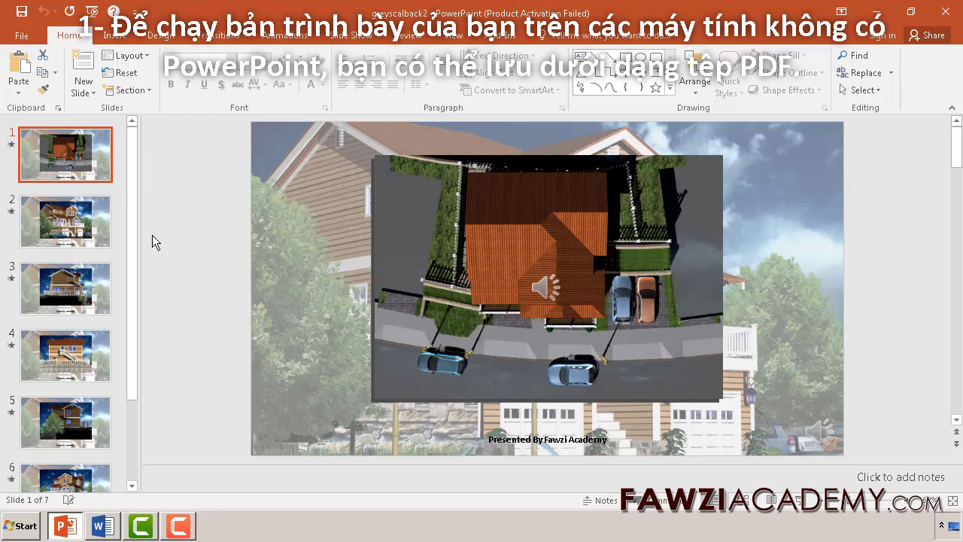
- Save the seven-slide presentation greyscalback2.pptx in D:\fawziacademy
mouse_move(134, 176)
left_mouse_down()
mouse_move(138, 254)
mouse_move(129, 148)
left_mouse_up()
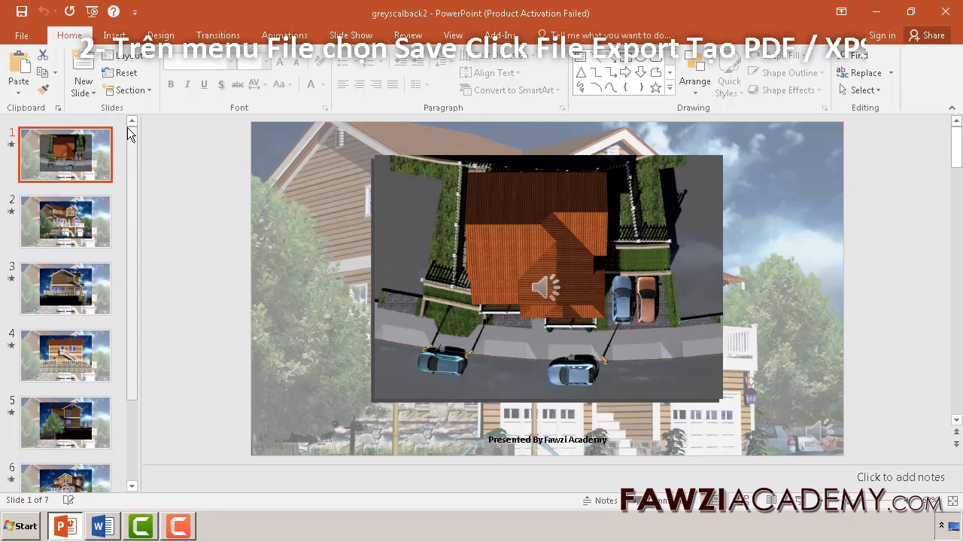
left_click(22, 14)
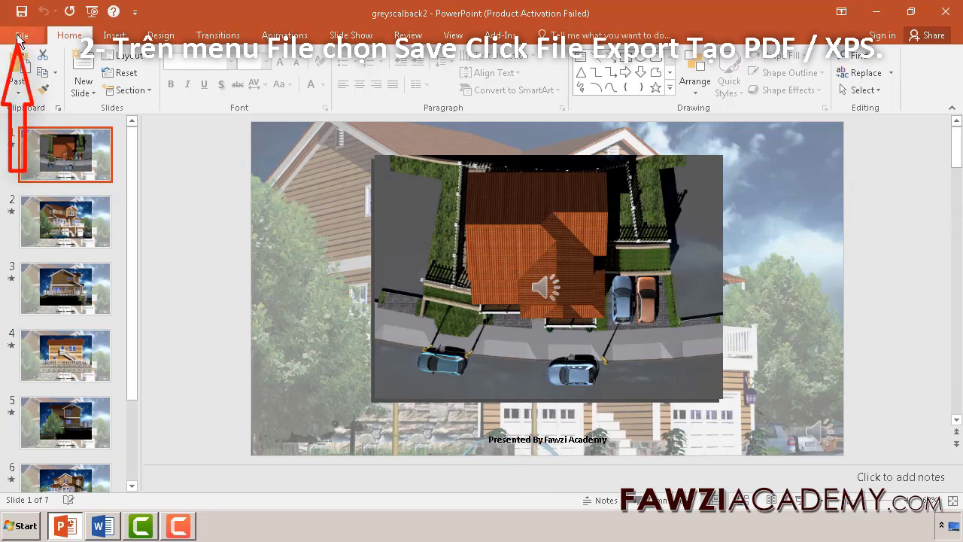
left_click(21, 38)
- Set up a PDF export named greyscalback2 on the Desktop, optimized for Standard quality
left_click(37, 274)
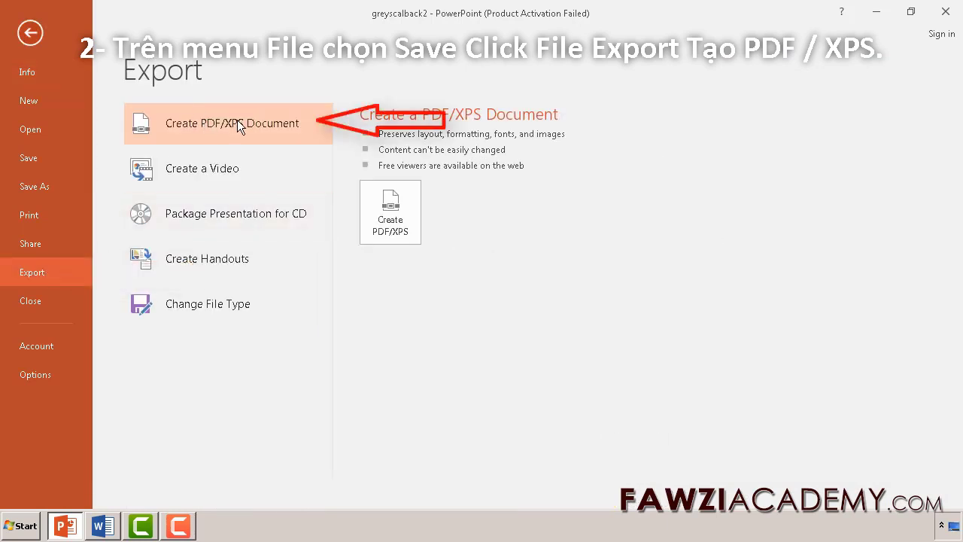
left_click(388, 220)
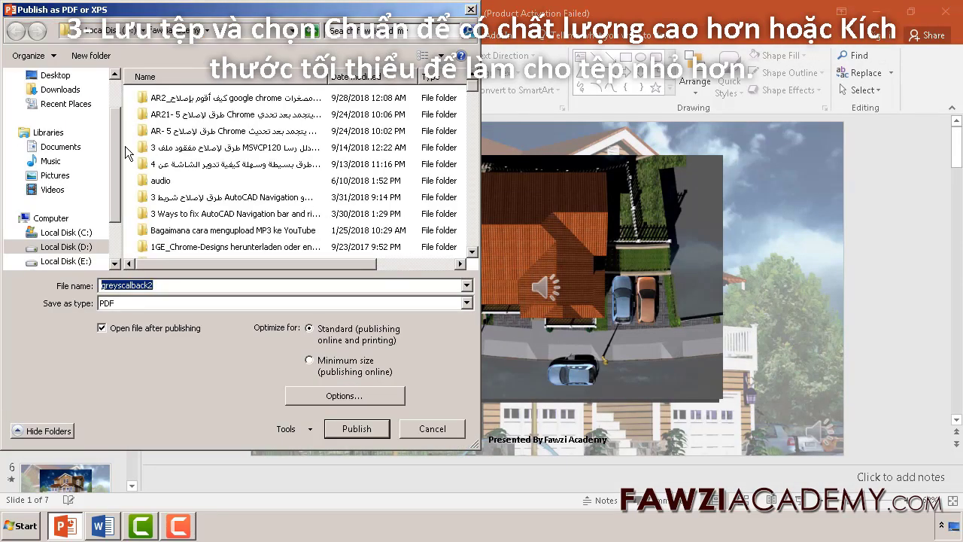
left_click_drag(114, 157, 115, 125)
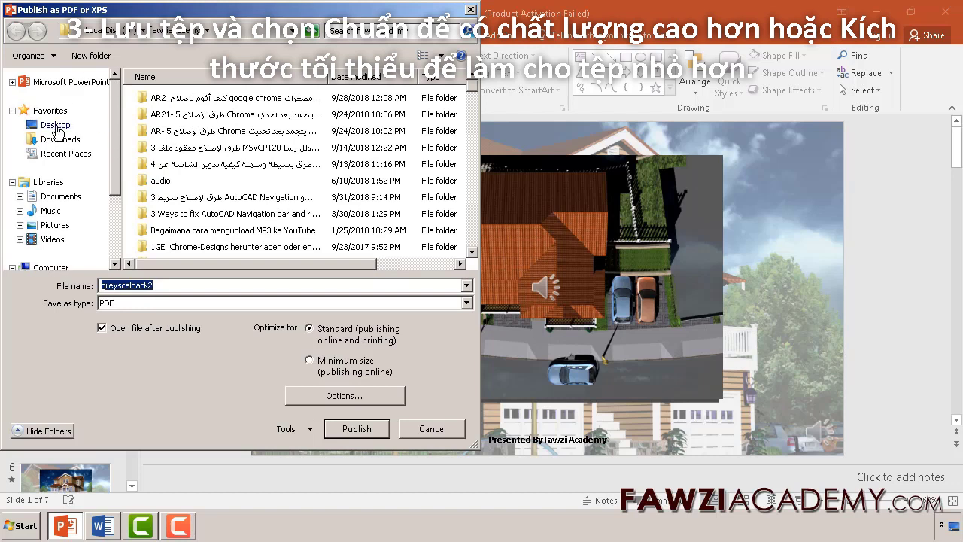
left_click(52, 125)
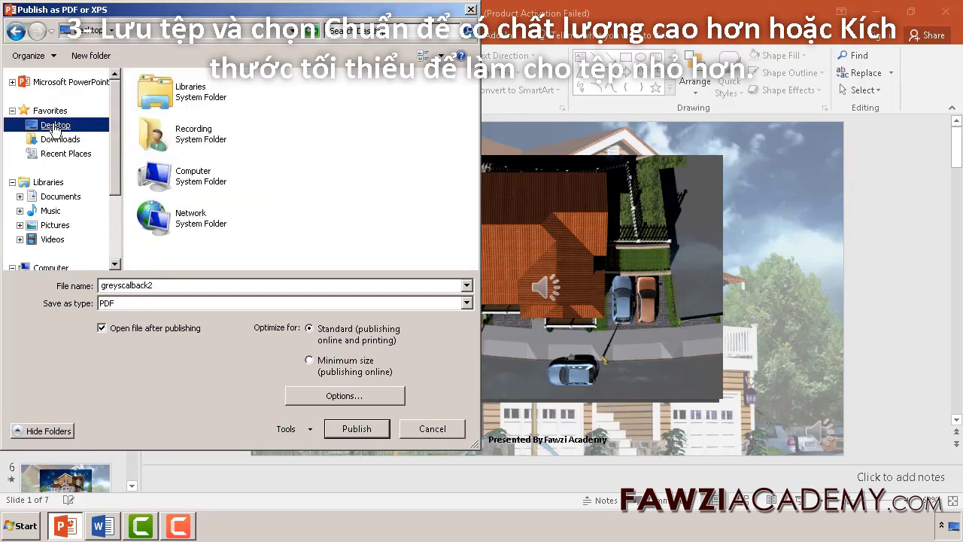
left_click(174, 288)
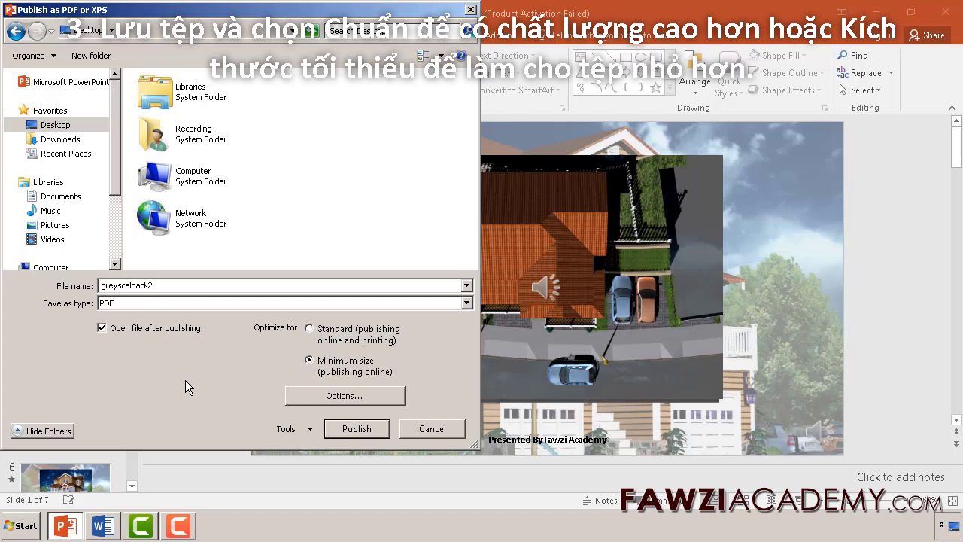
left_click(309, 329)
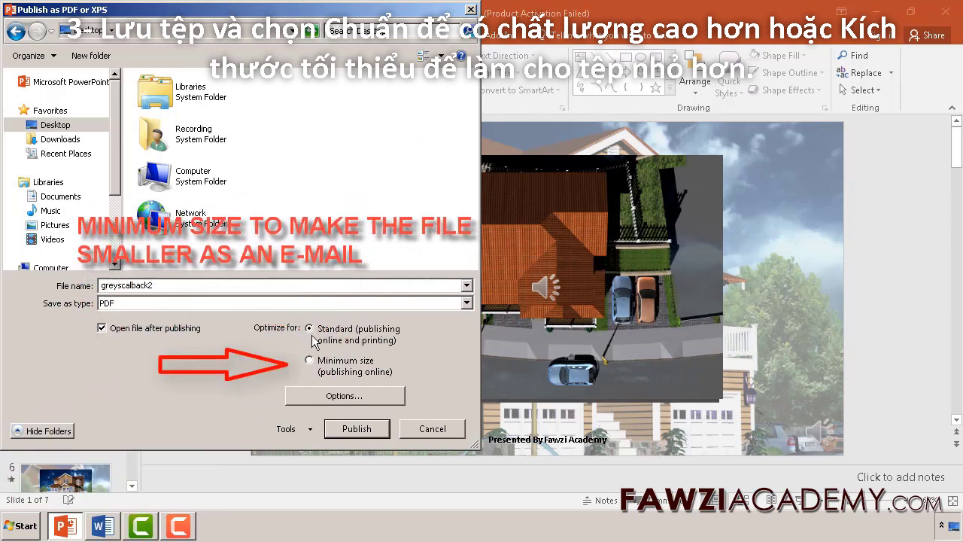
left_click(310, 331)
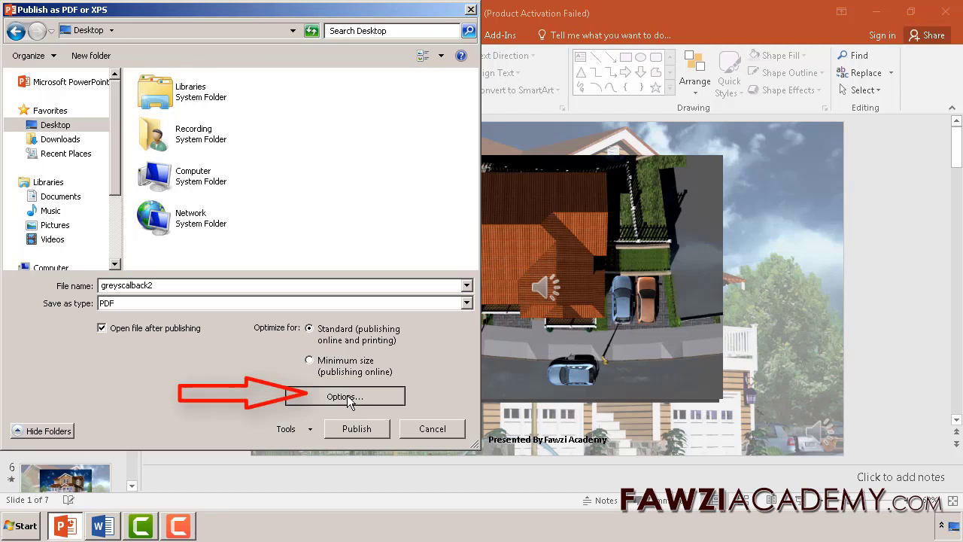
- Try the slide range choices in PDF Options and leave it on All slides
left_click(347, 395)
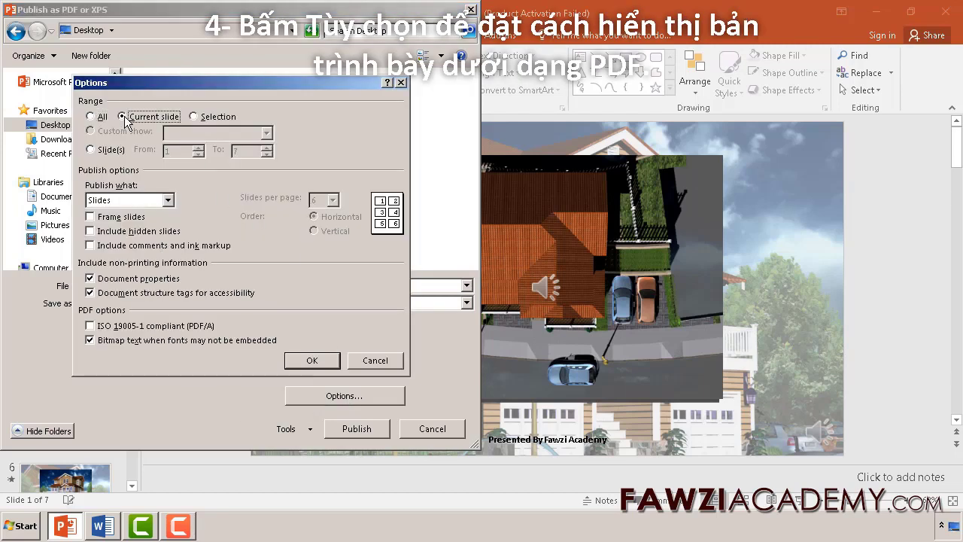
left_click(194, 118)
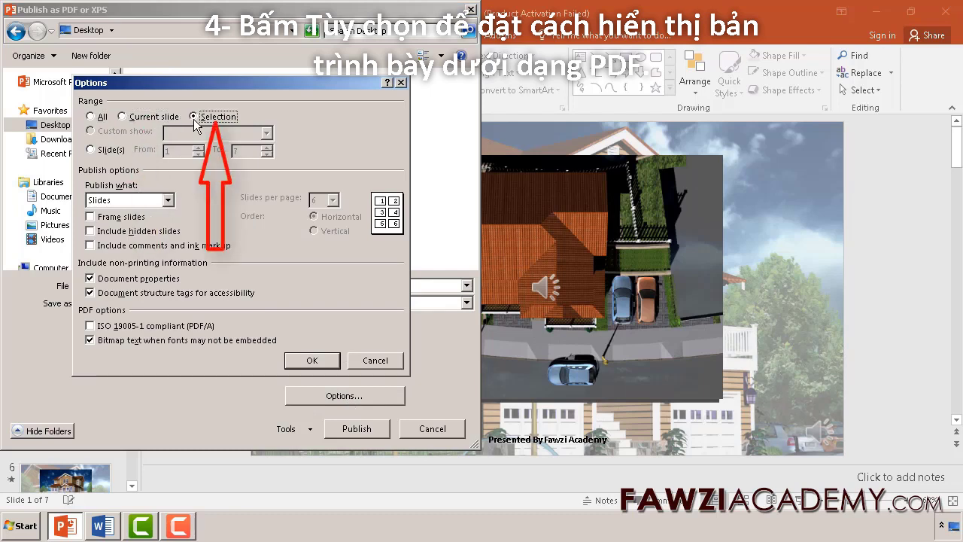
left_click(92, 117)
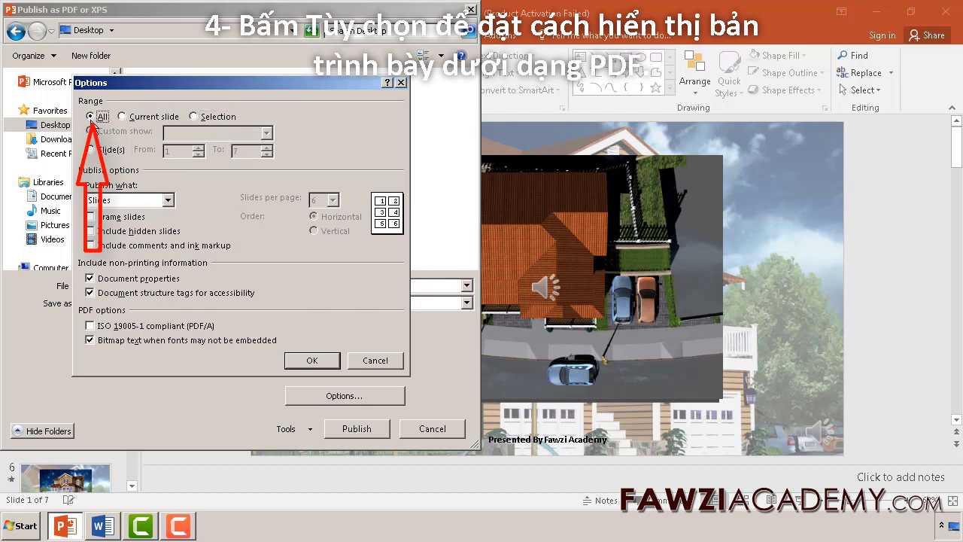
left_click(92, 151)
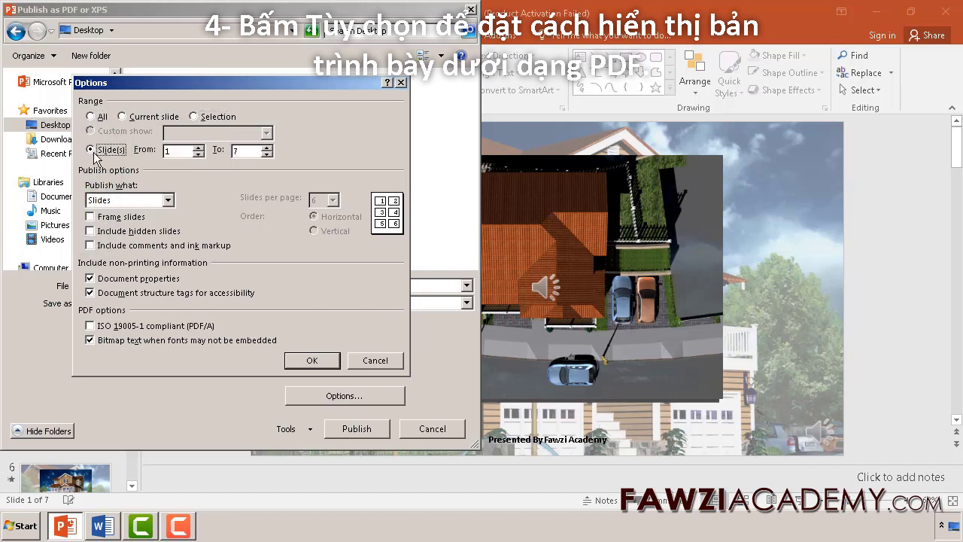
left_click(91, 117)
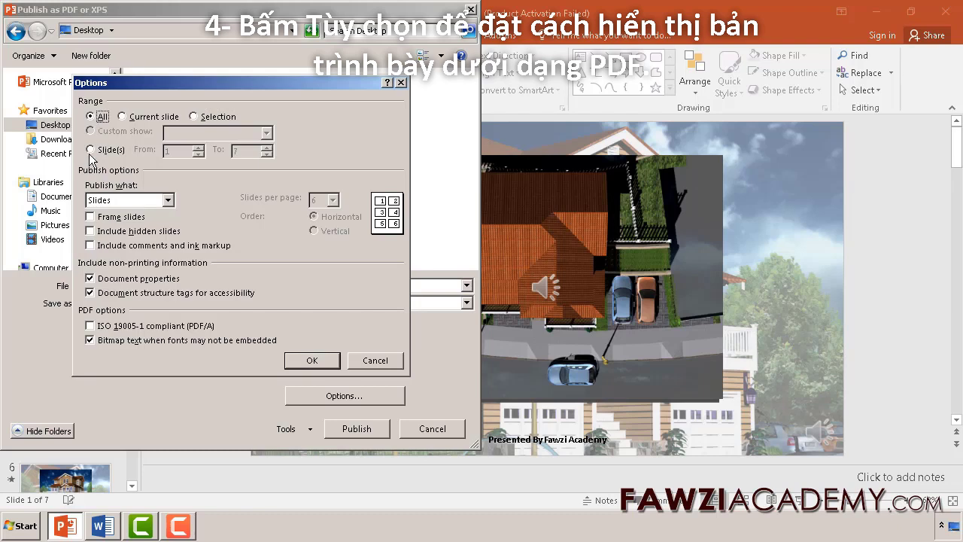
- Try Handouts, Notes pages and Outline, then set Publish what to Slides
left_click(168, 200)
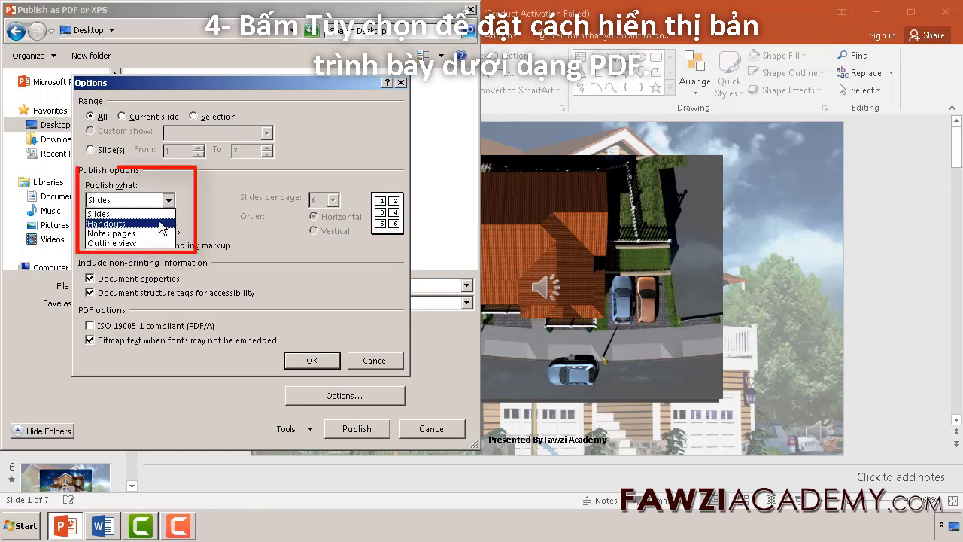
left_click(159, 220)
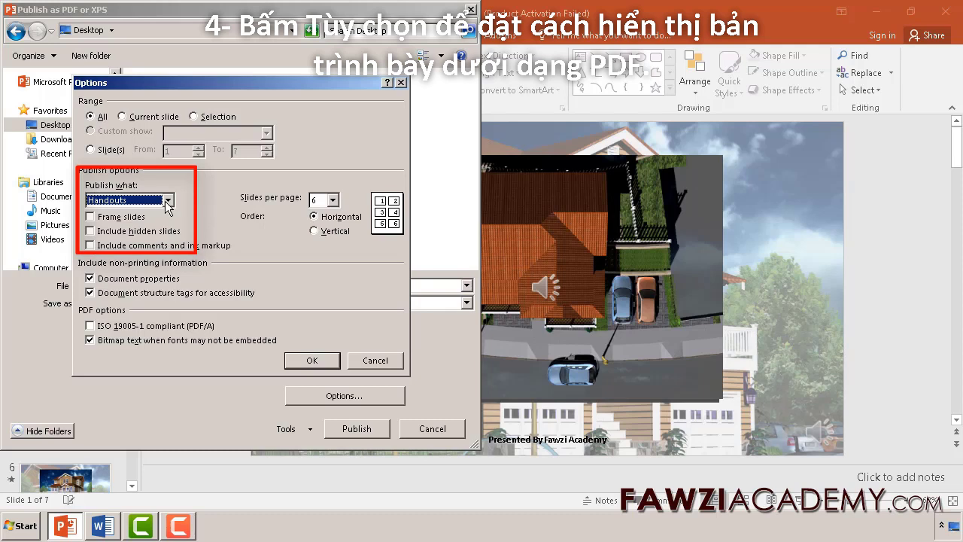
left_click(167, 200)
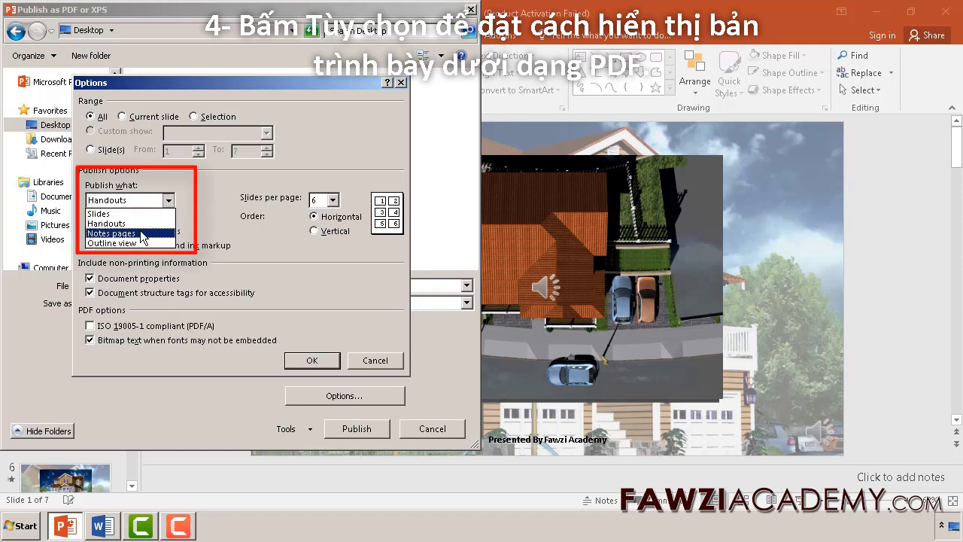
left_click(143, 234)
left_click(174, 201)
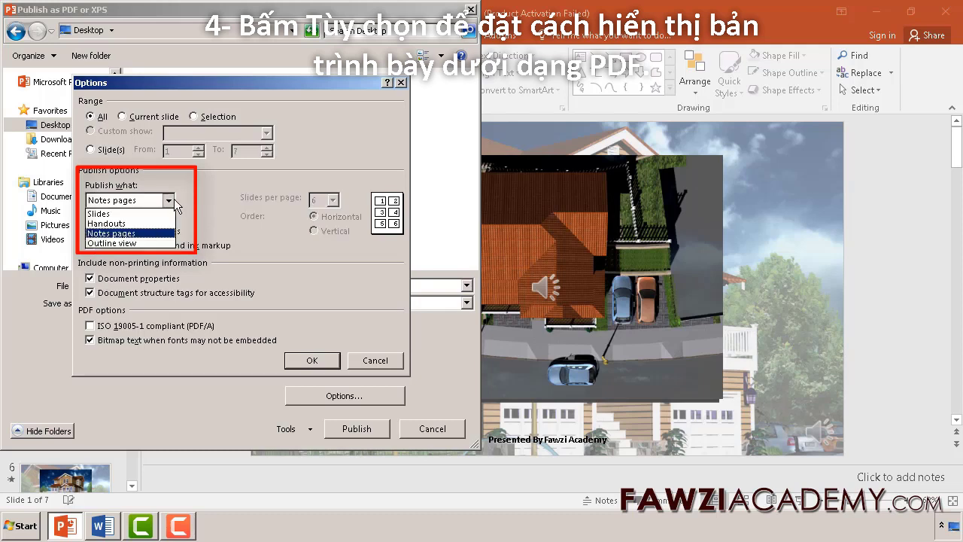
left_click(147, 243)
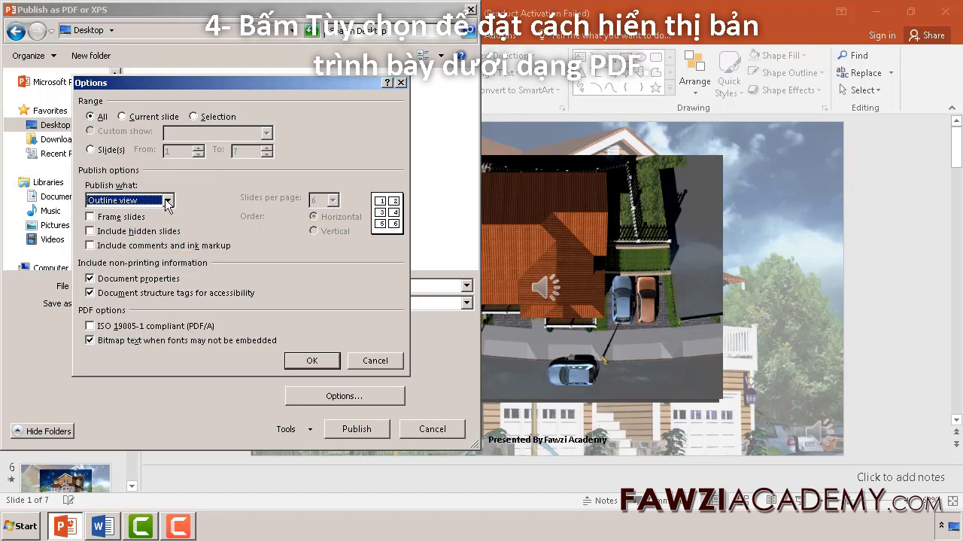
left_click(167, 201)
left_click(154, 213)
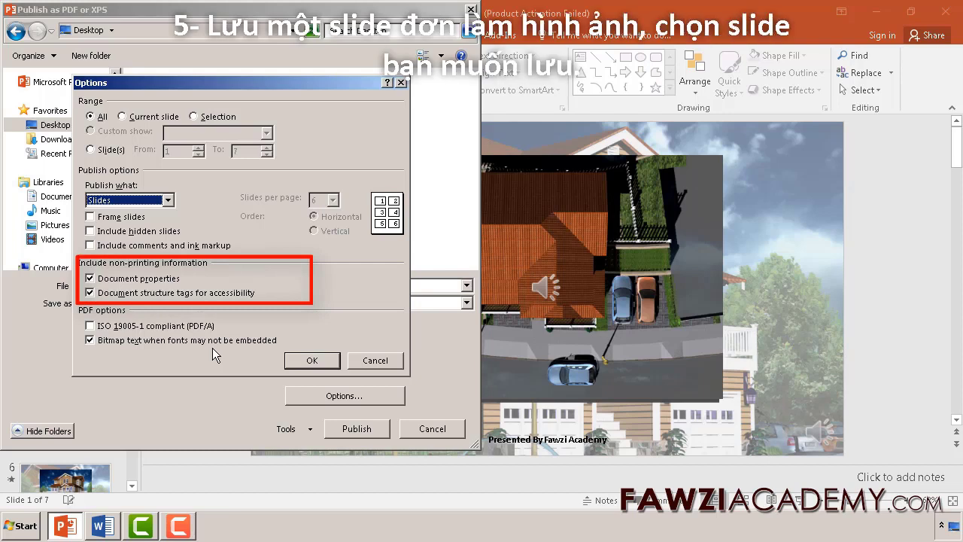
- Confirm the options and publish greyscalback2 as a PDF to the Desktop
left_click(311, 363)
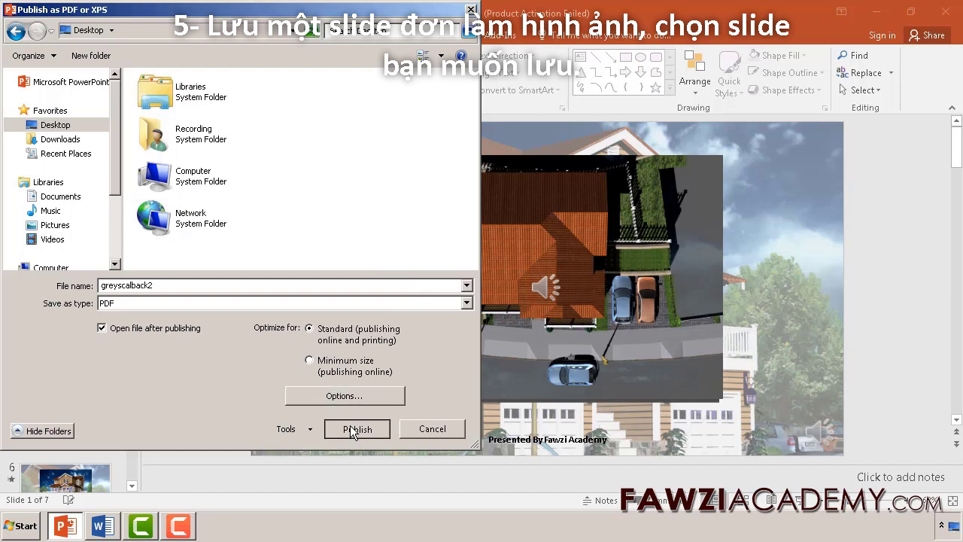
left_click(354, 430)
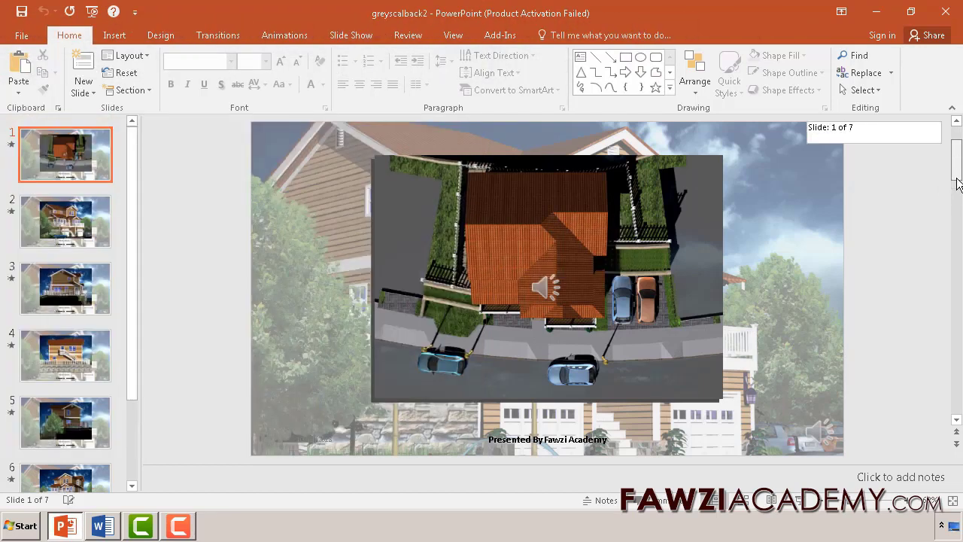
left_click_drag(957, 153, 959, 214)
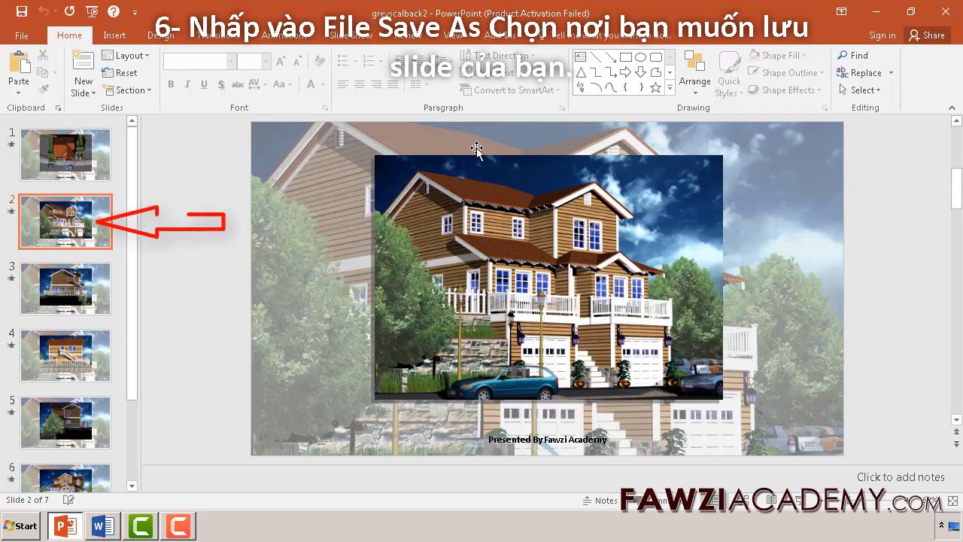
- Save just the current slide as a JPEG named greyscalback2 on the Desktop
left_click(21, 11)
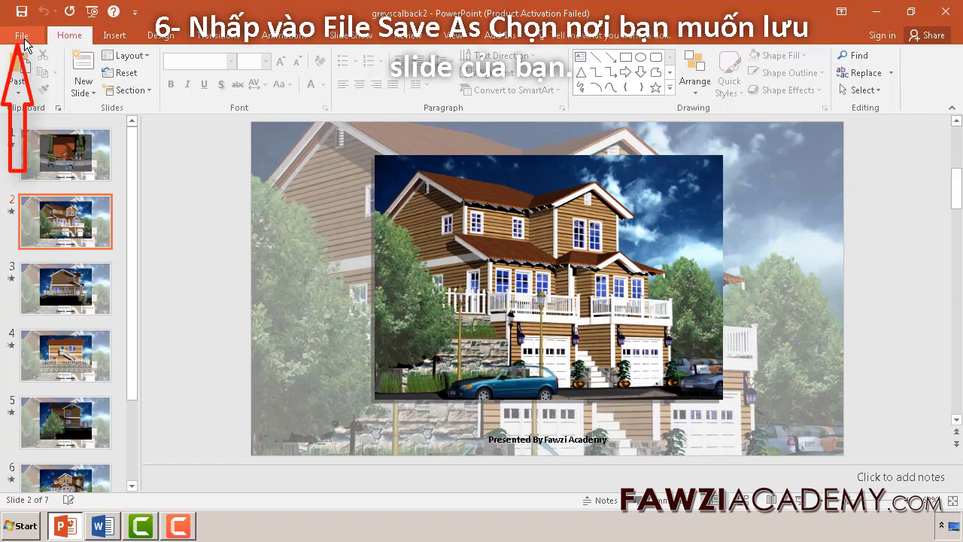
left_click(22, 35)
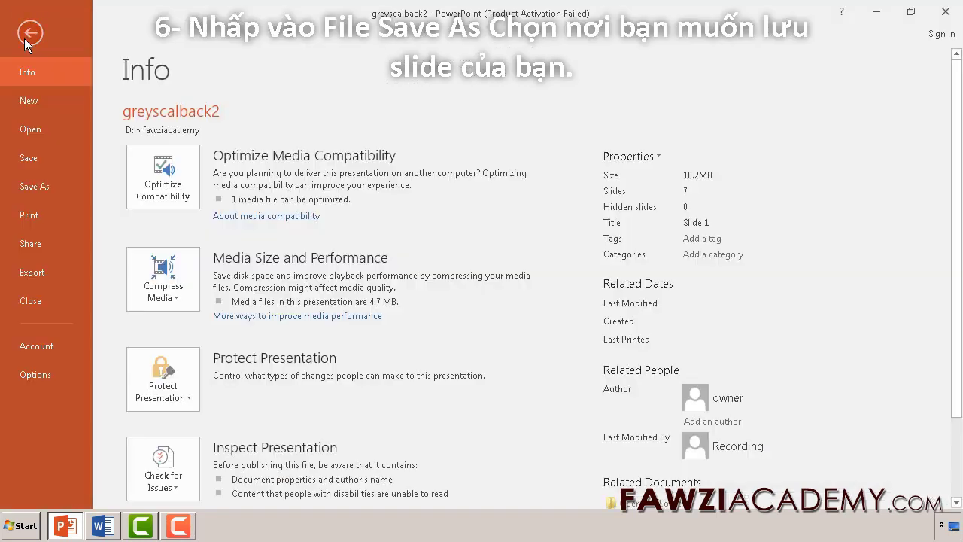
left_click(39, 188)
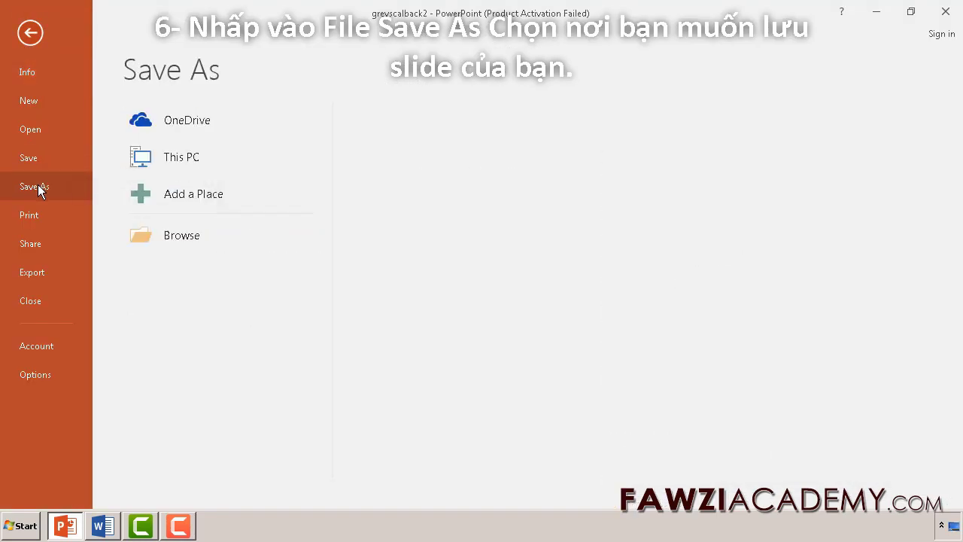
left_click(217, 240)
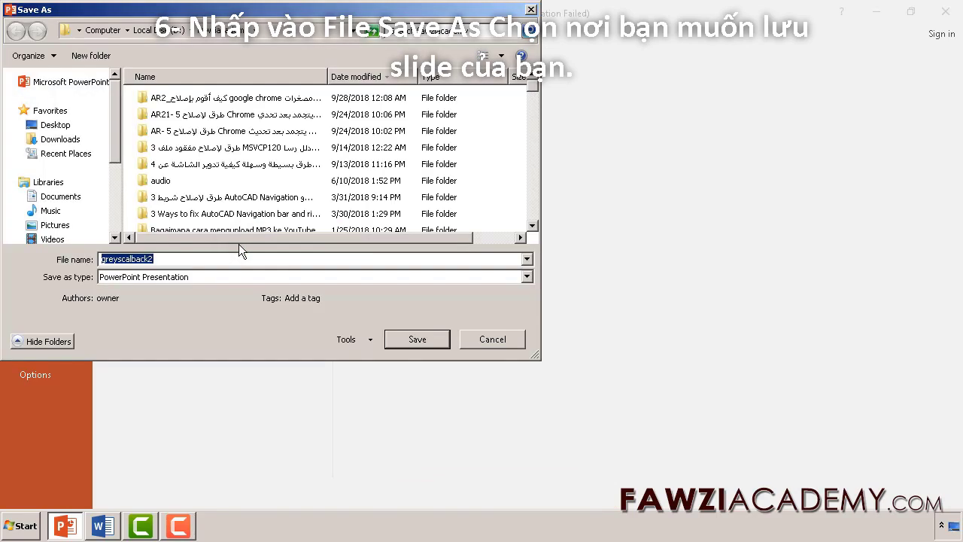
left_click(55, 125)
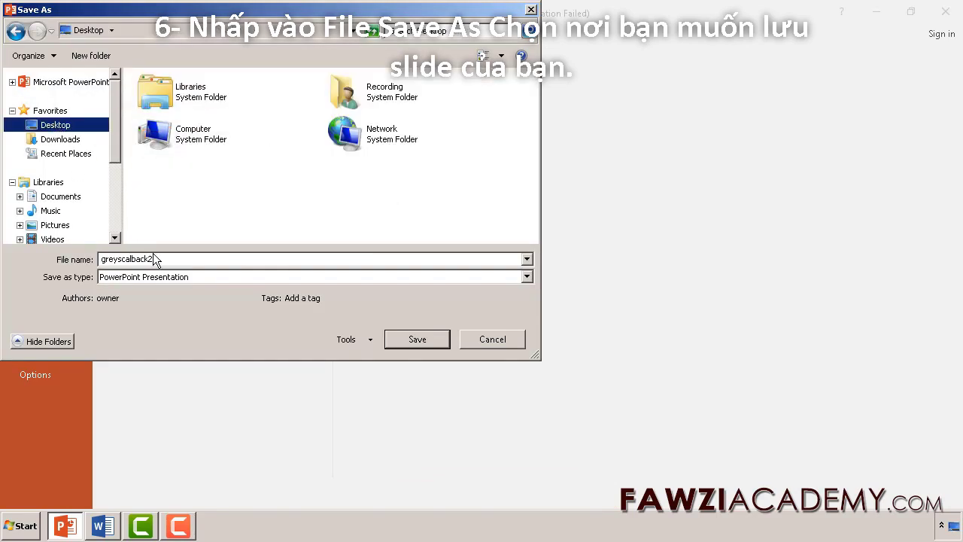
left_click(528, 278)
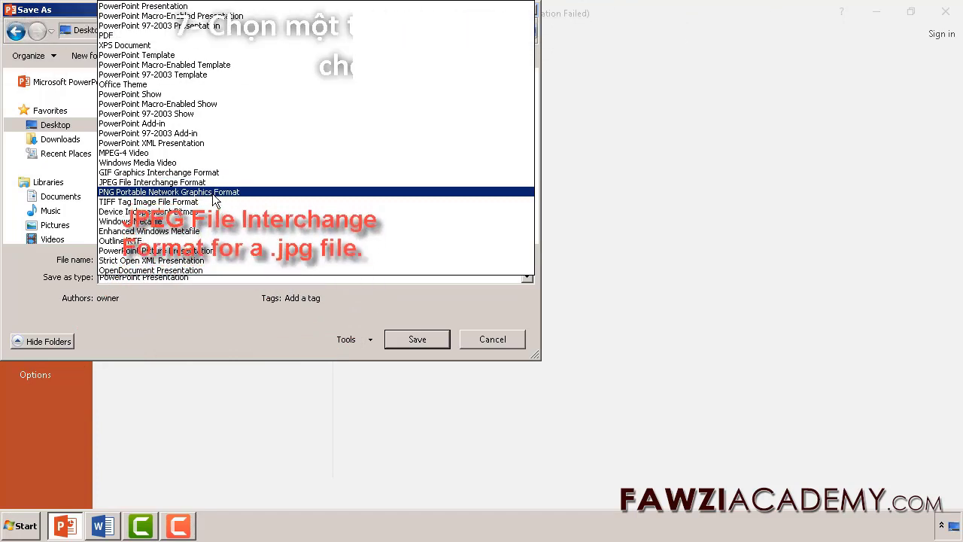
left_click(526, 275)
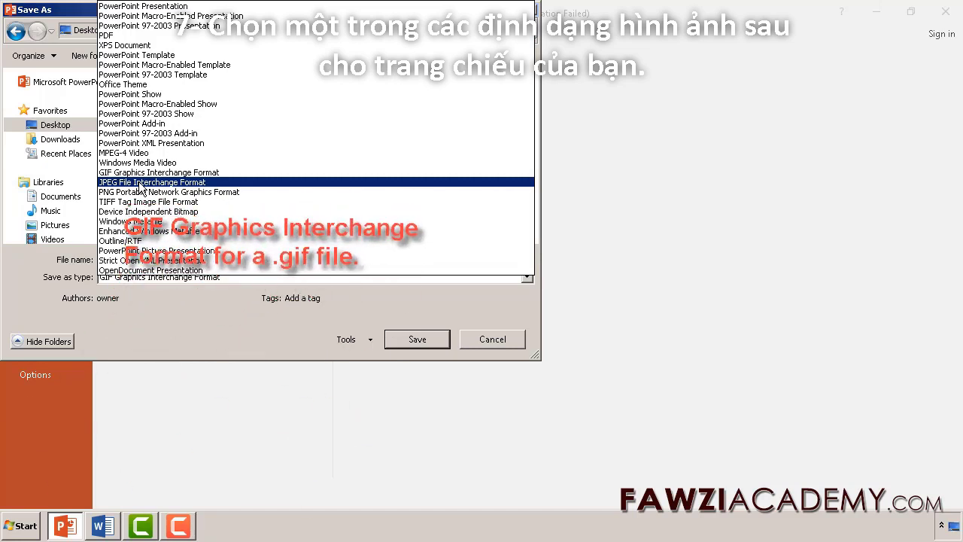
left_click(140, 188)
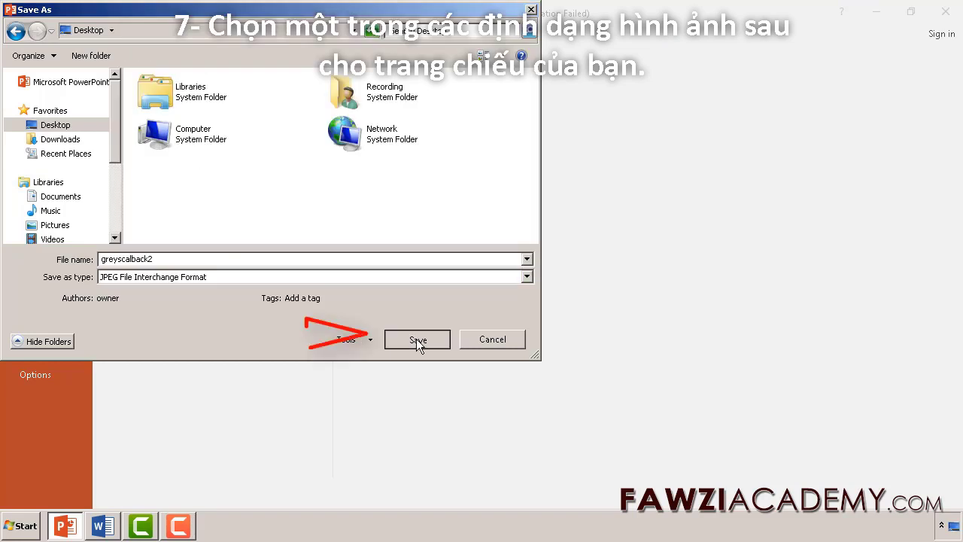
left_click(416, 338)
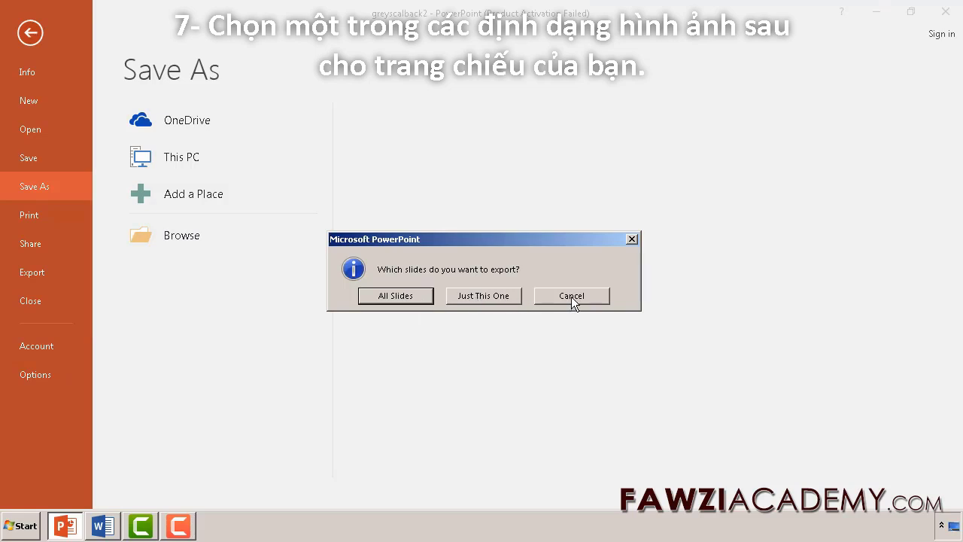
left_click(497, 298)
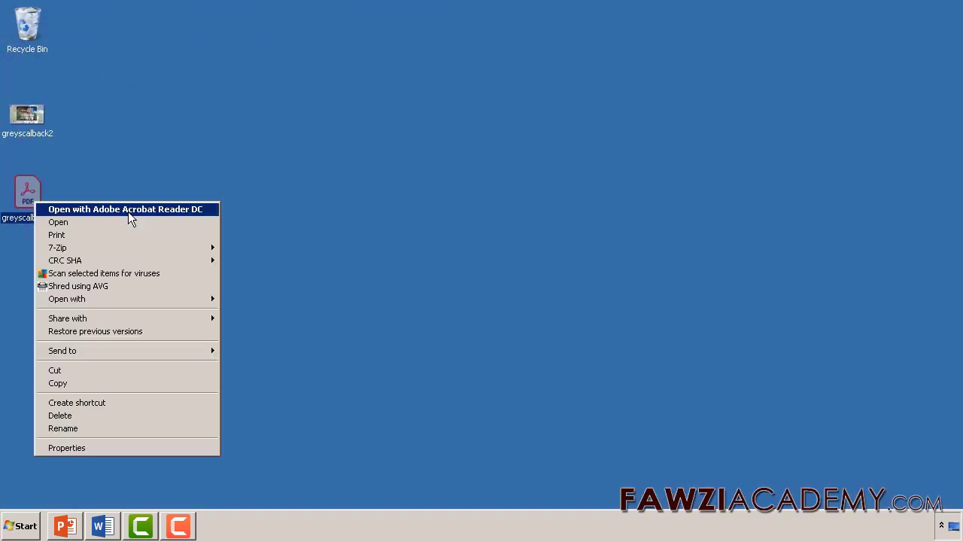
- Check the exported PDF, then open the greyscalback2 JPEG in Photo Viewer
left_click(128, 212)
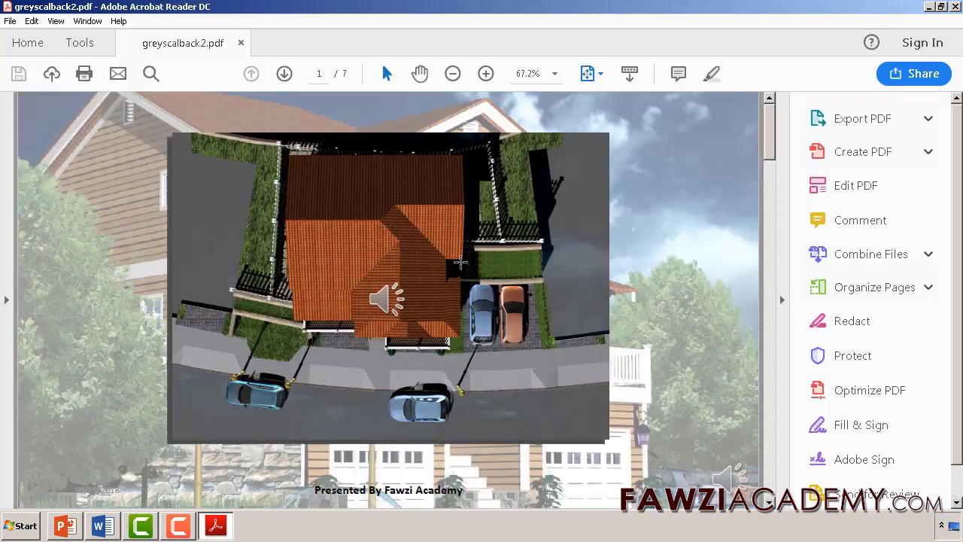
key("ctrl+q")
right_click(27, 114)
left_click(49, 122)
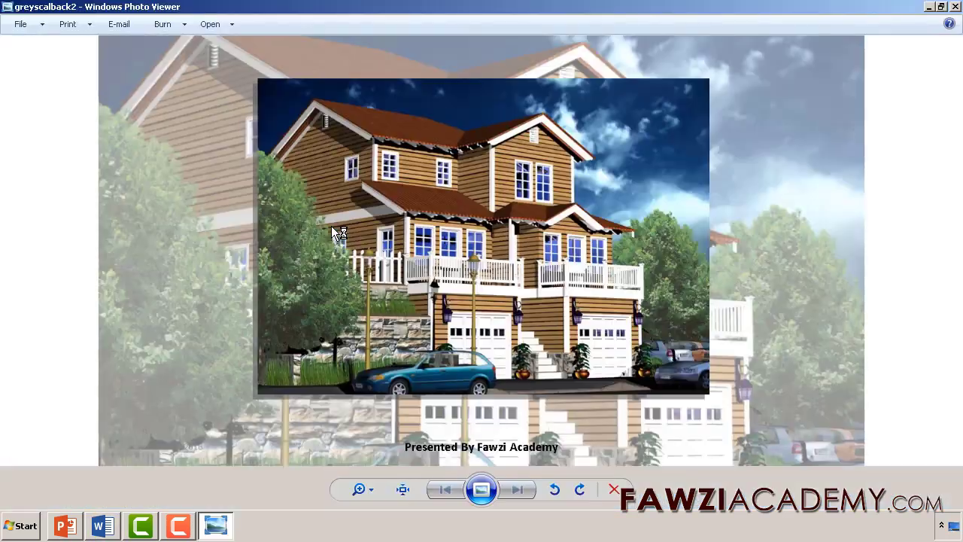